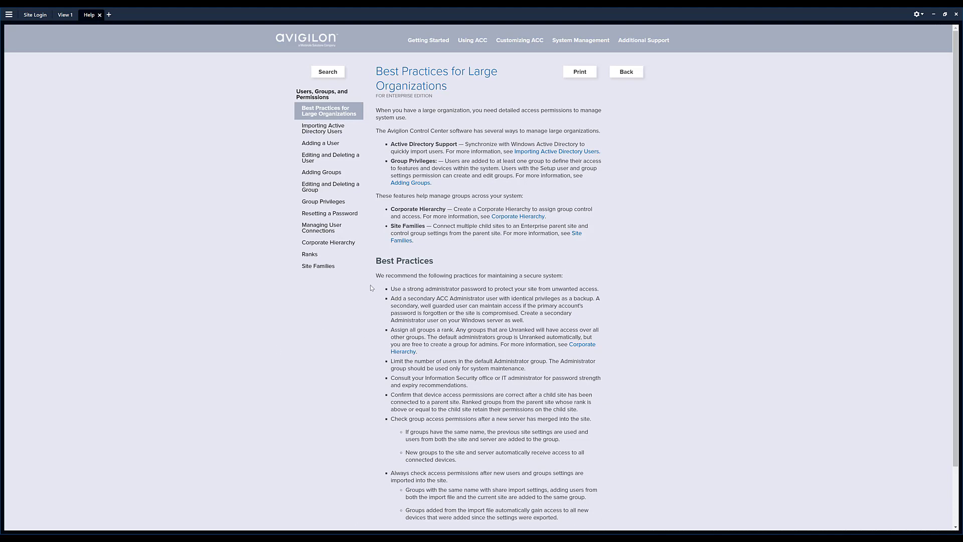
# Return to View 1 and open Users and Groups in the TWG - City Center site setup.
pyautogui.click(303, 157)
pyautogui.click(65, 14)
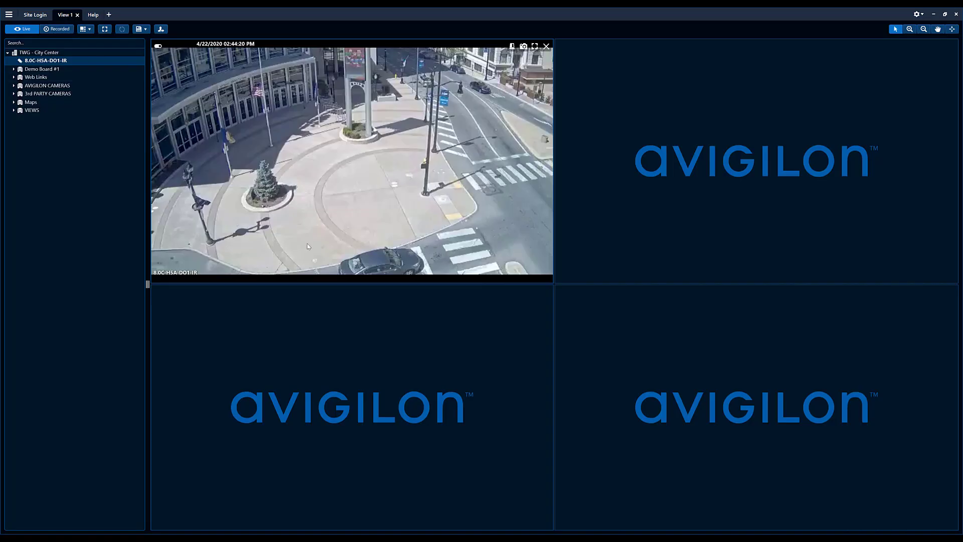
pyautogui.click(9, 15)
pyautogui.click(43, 277)
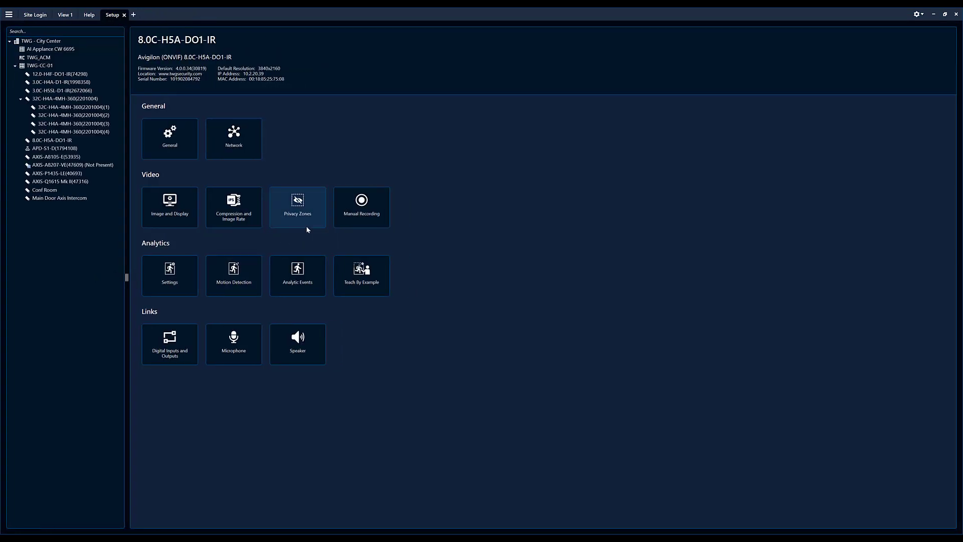
pyautogui.click(48, 40)
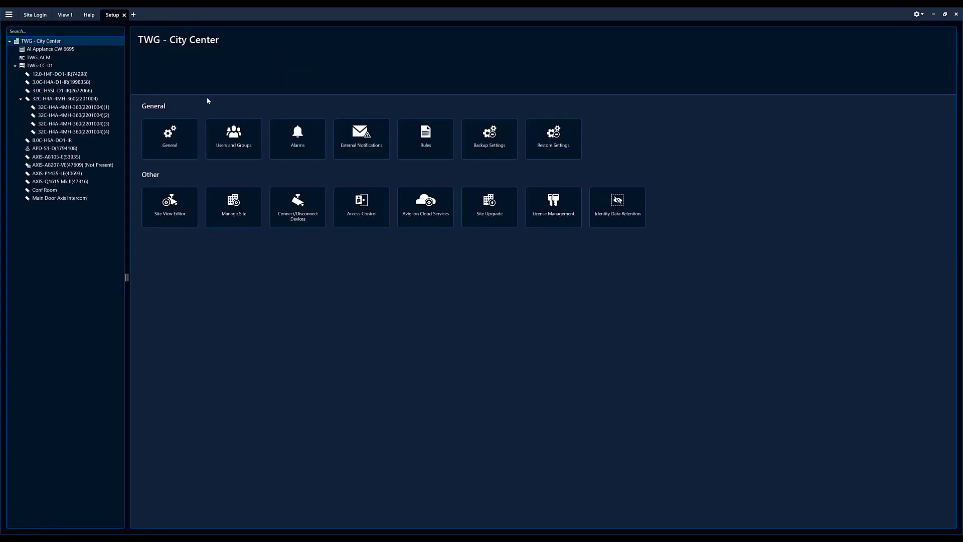
pyautogui.click(242, 150)
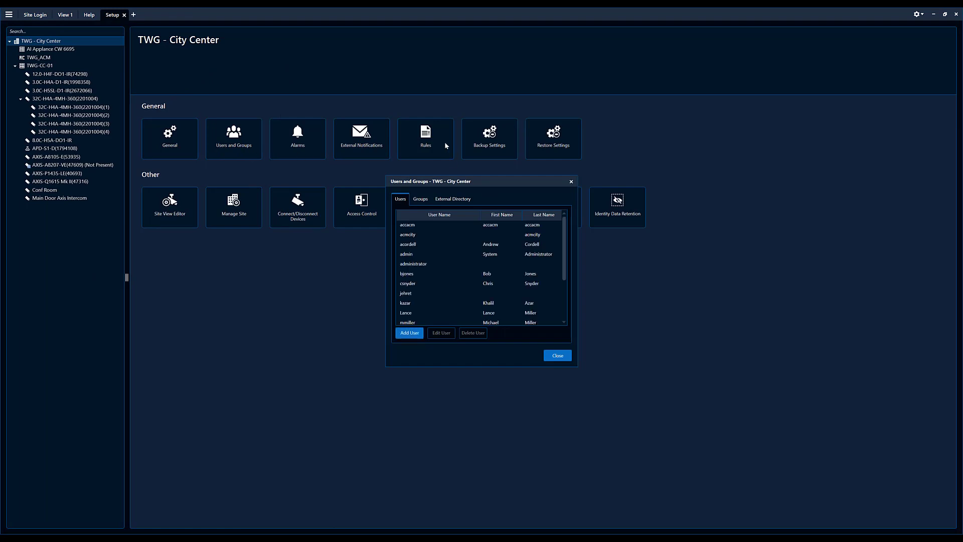
# Check an existing user's Member Of groups, then cancel without saving.
pyautogui.click(456, 275)
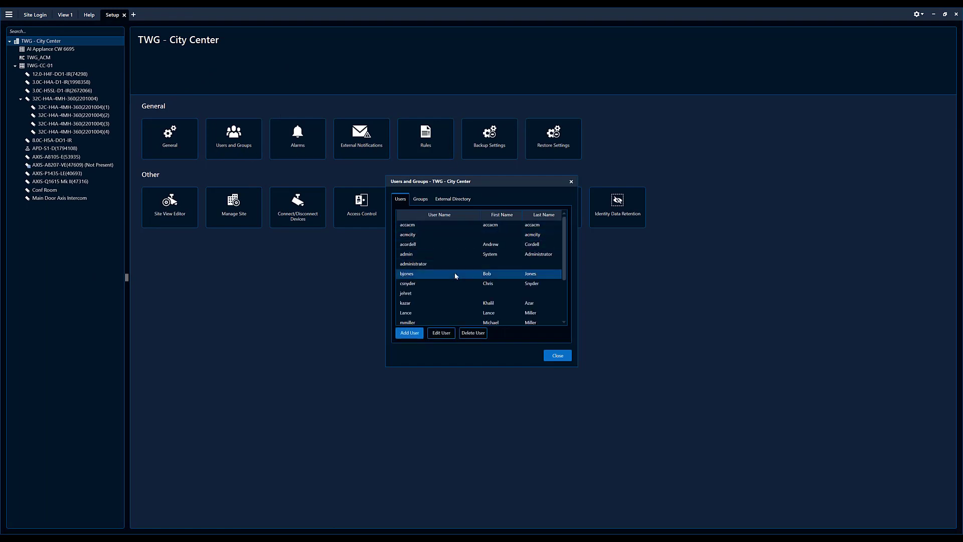
pyautogui.click(443, 334)
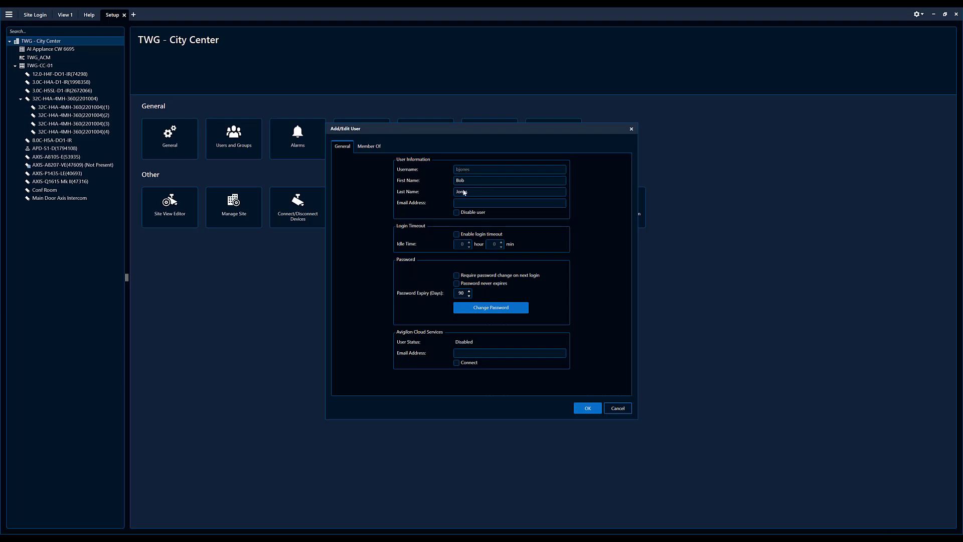
pyautogui.click(368, 148)
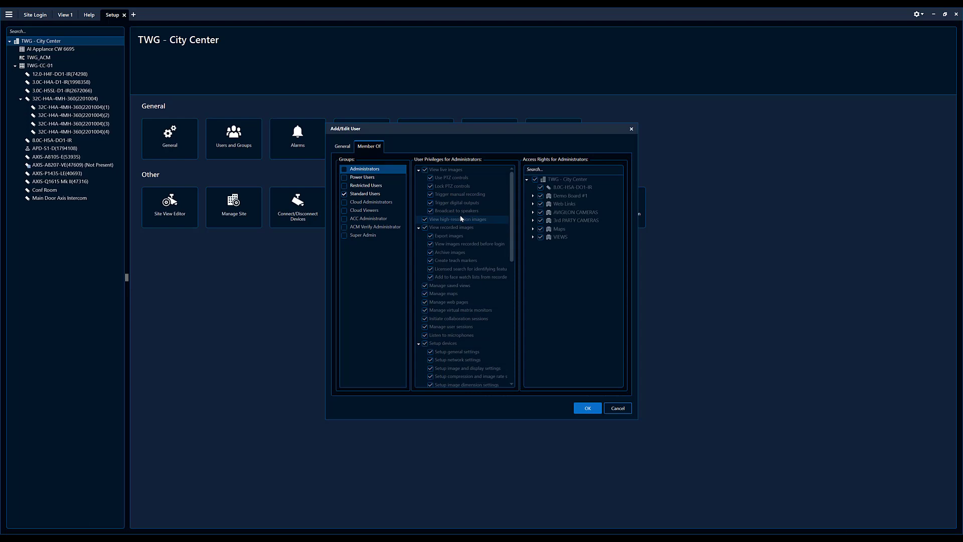
pyautogui.click(622, 410)
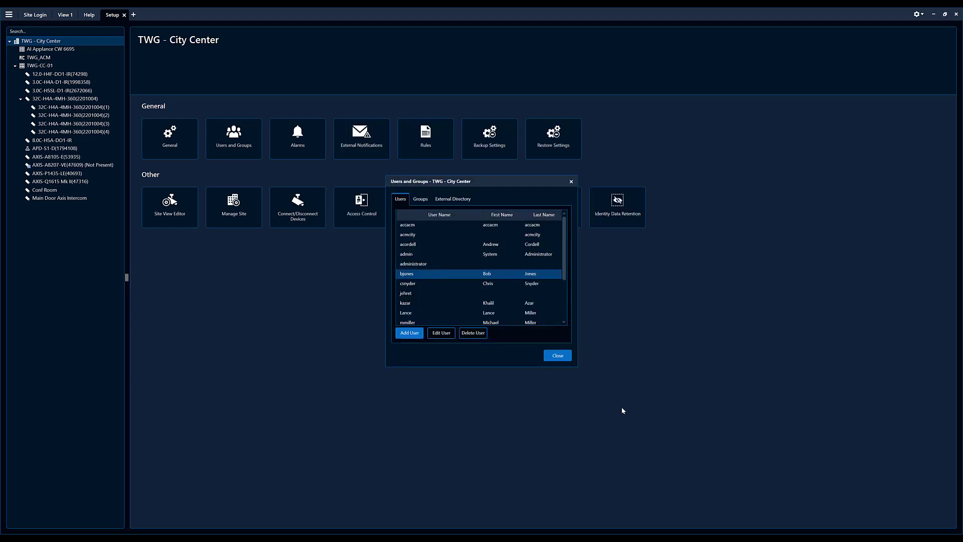
# On the Groups tab, add a new group that copies permissions from Standard Users.
pyautogui.click(421, 198)
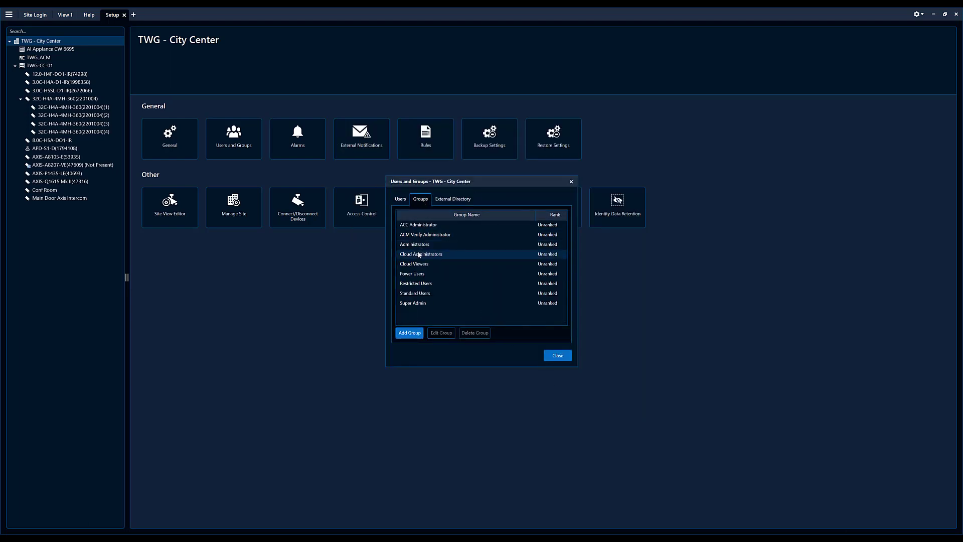
pyautogui.click(426, 294)
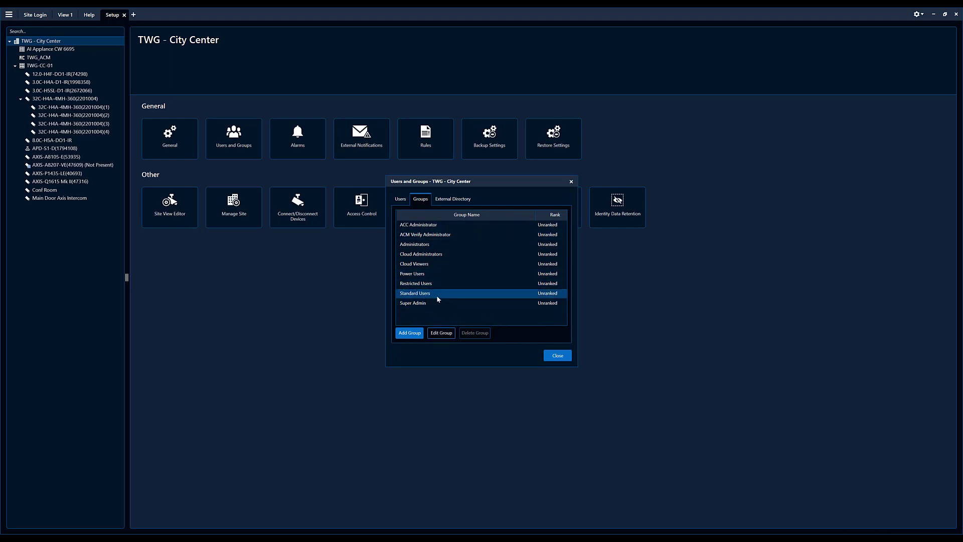
pyautogui.click(409, 332)
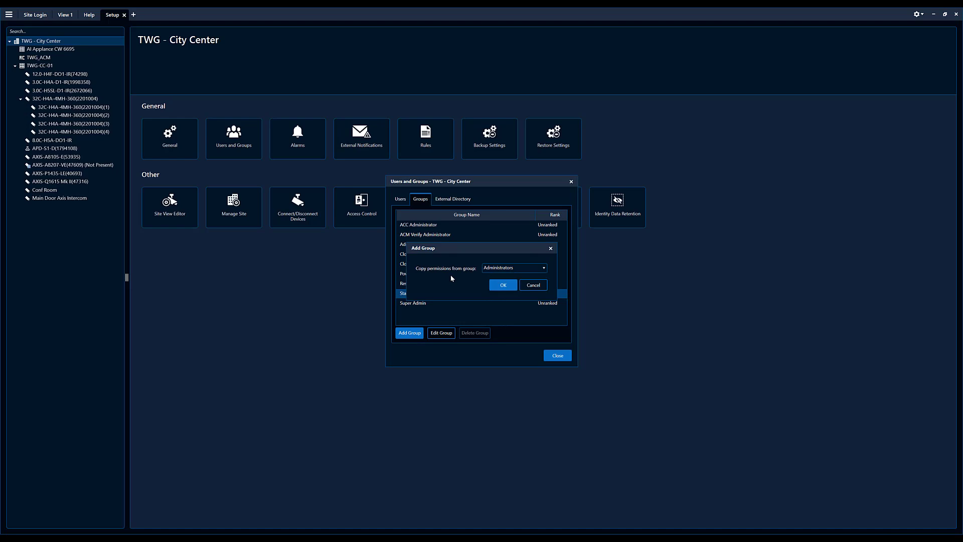
pyautogui.click(528, 268)
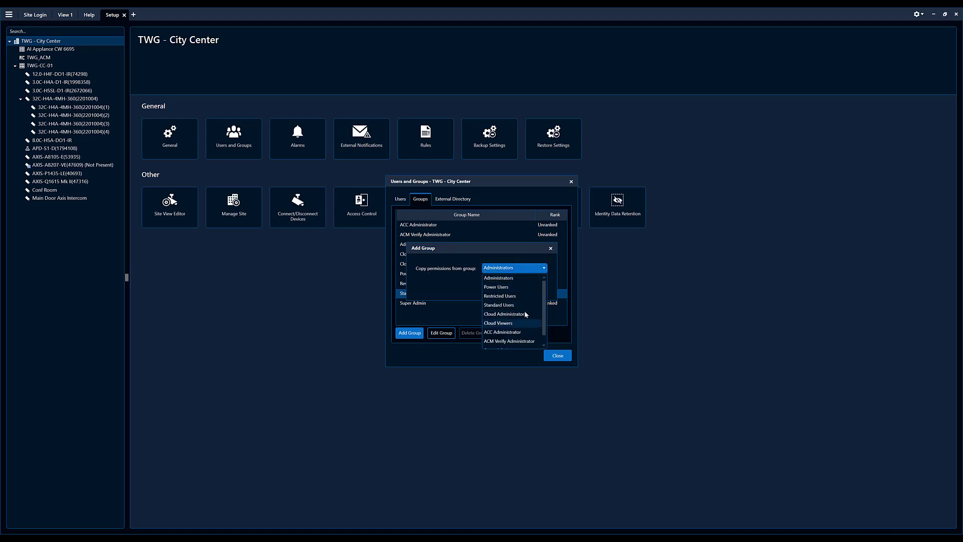
pyautogui.scroll(-1, 543, 294)
pyautogui.scroll(1, 543, 291)
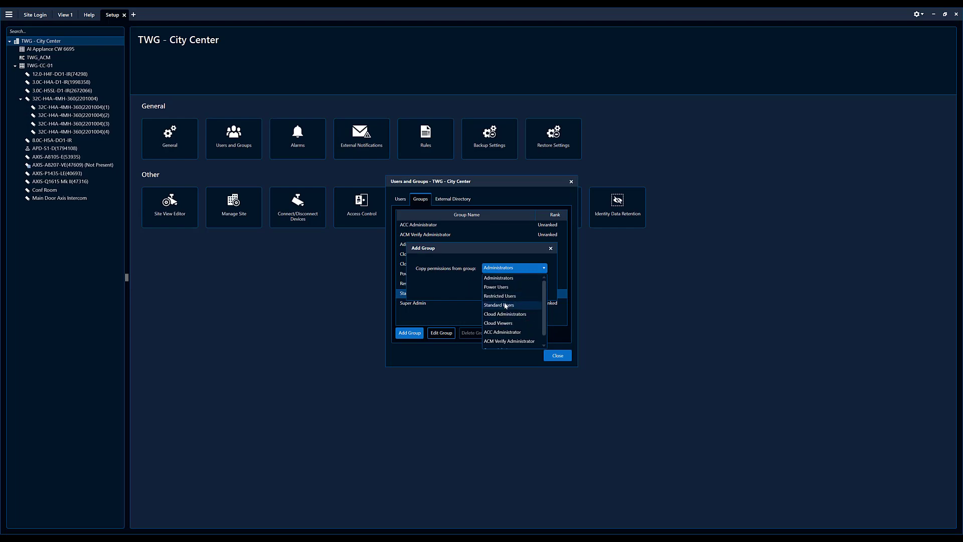
pyautogui.click(533, 305)
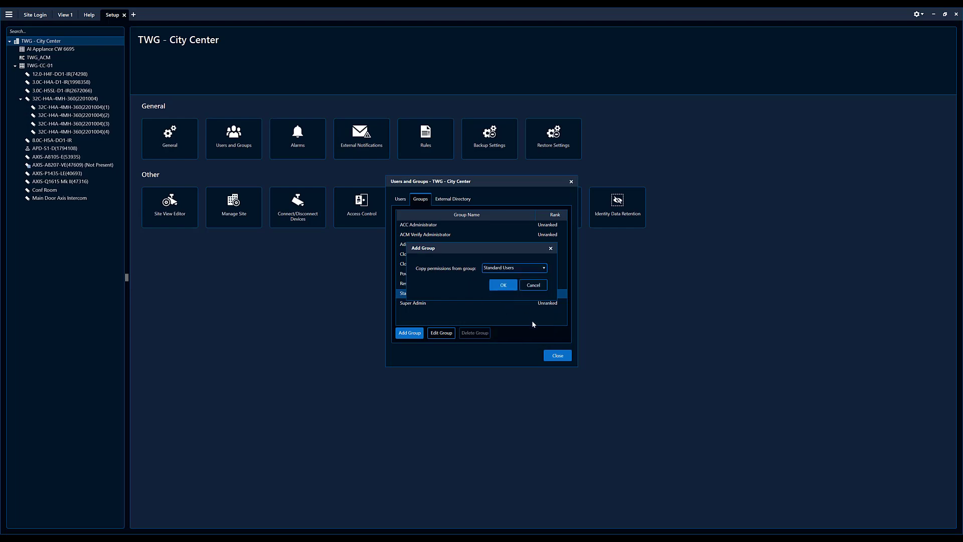
pyautogui.click(502, 284)
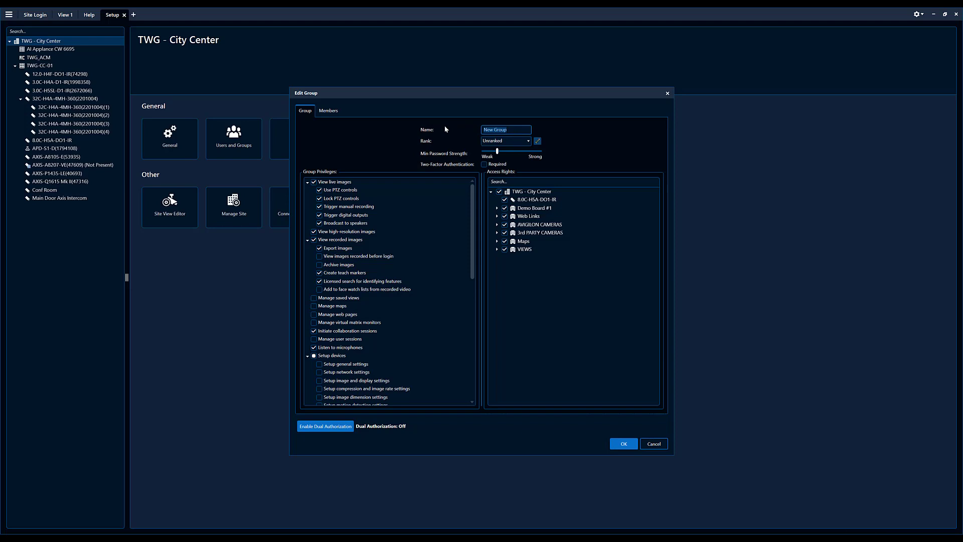
# Name the group 'training test' and remove its PTZ-settings and microphone privileges.
pyautogui.write('training test')
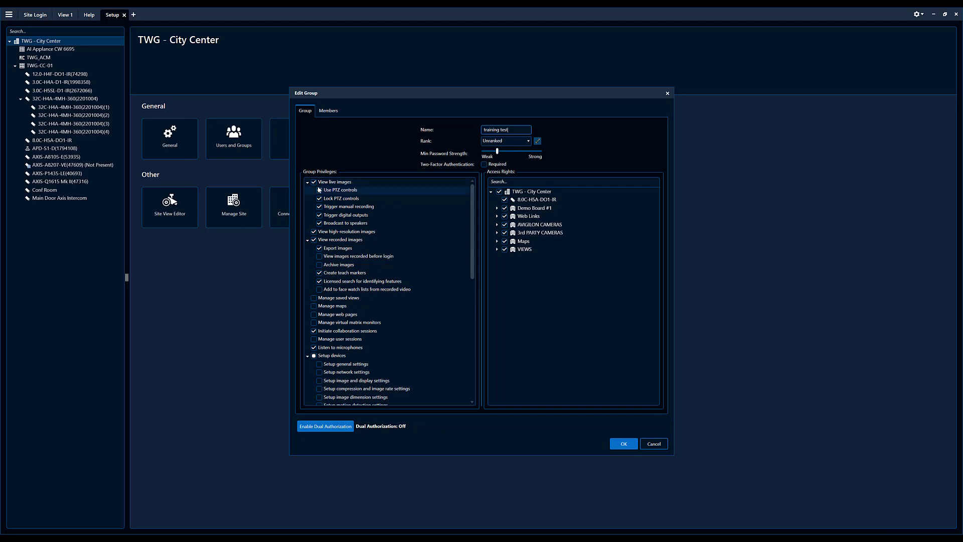
pyautogui.moveTo(474, 184); pyautogui.dragTo(473, 254)
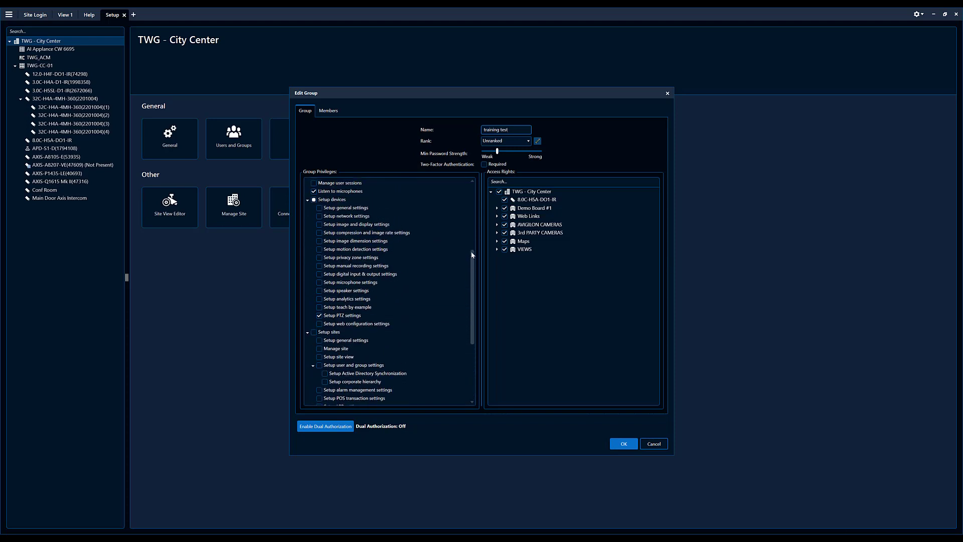
pyautogui.click(319, 316)
pyautogui.click(314, 191)
pyautogui.moveTo(474, 303); pyautogui.dragTo(472, 237)
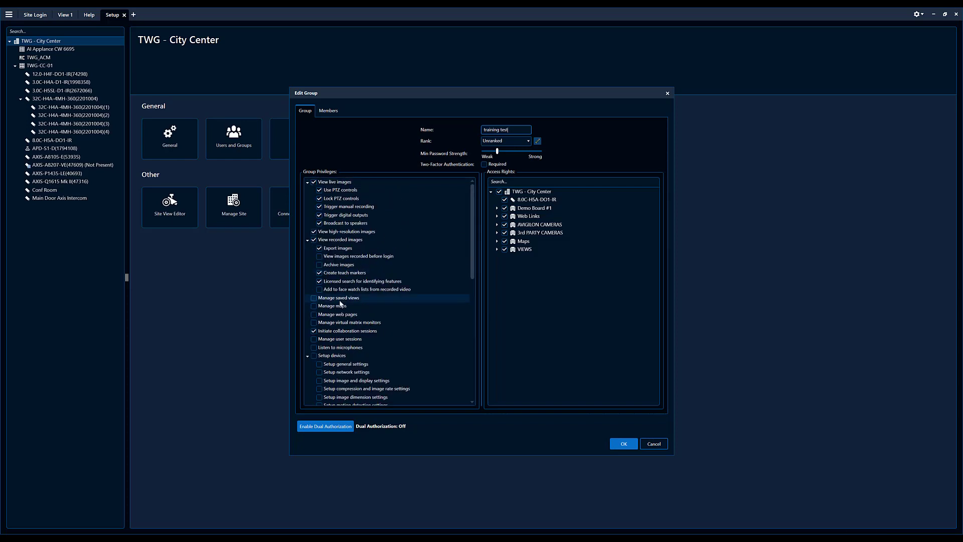
# Remove collaboration, recorded-video and other extra privileges, and restrict access to camera 8.0C-H5A-DO1-IR.
pyautogui.click(314, 330)
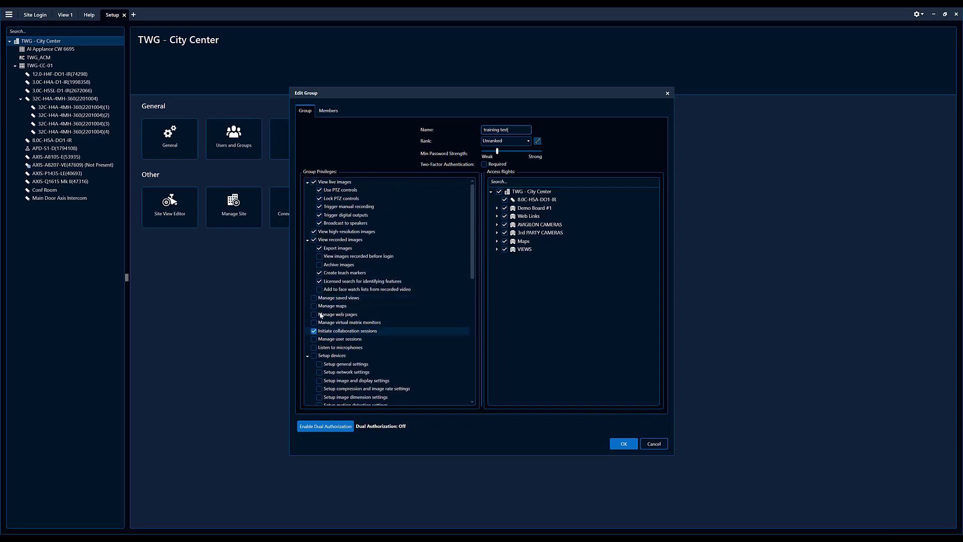
pyautogui.click(314, 239)
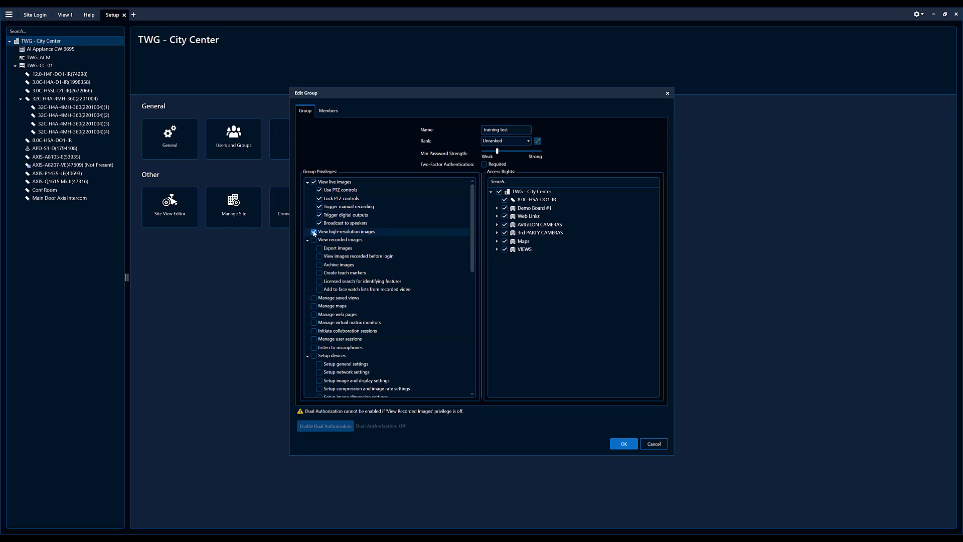
pyautogui.click(313, 232)
pyautogui.click(319, 222)
pyautogui.click(319, 215)
pyautogui.click(319, 206)
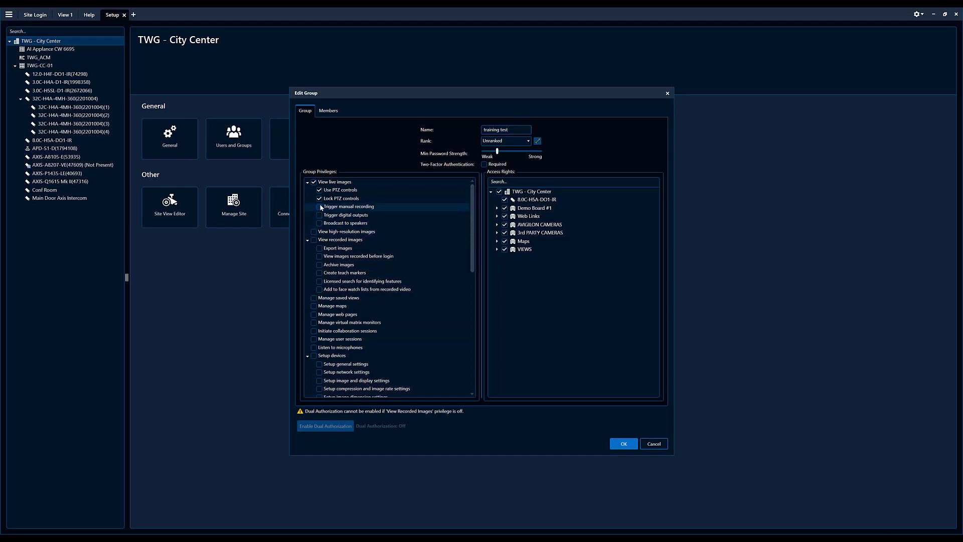
pyautogui.click(319, 198)
pyautogui.click(320, 190)
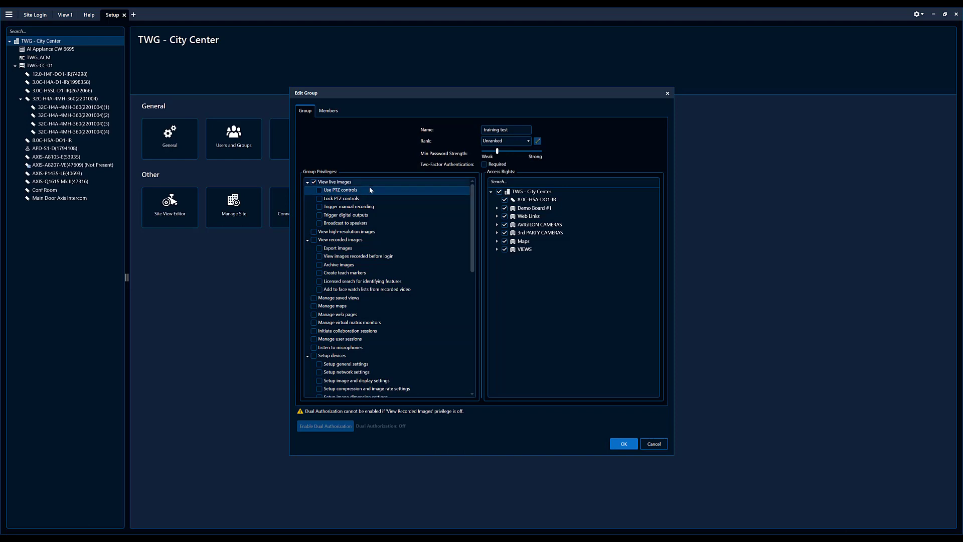
pyautogui.click(499, 191)
pyautogui.click(504, 199)
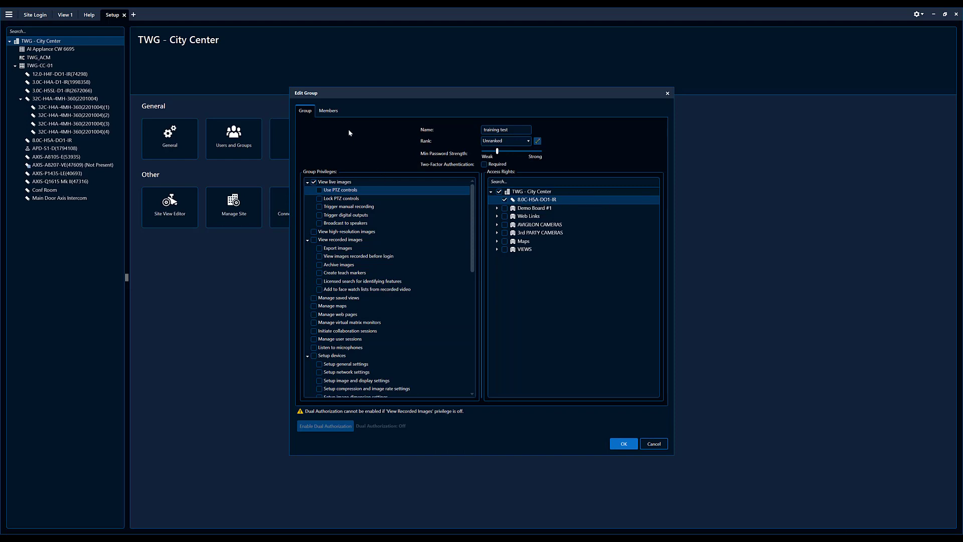
# Add the demo user to the training test group's members and save.
pyautogui.click(327, 112)
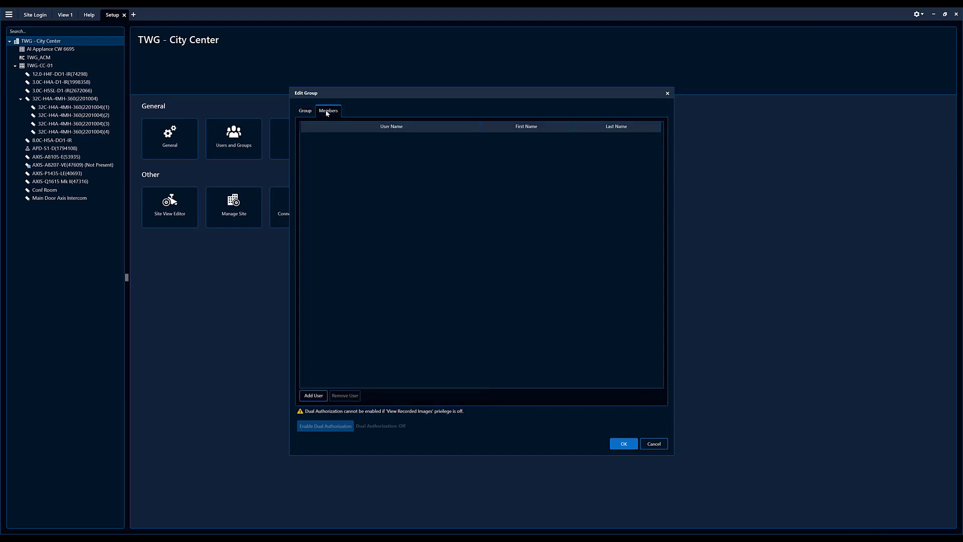
pyautogui.click(314, 395)
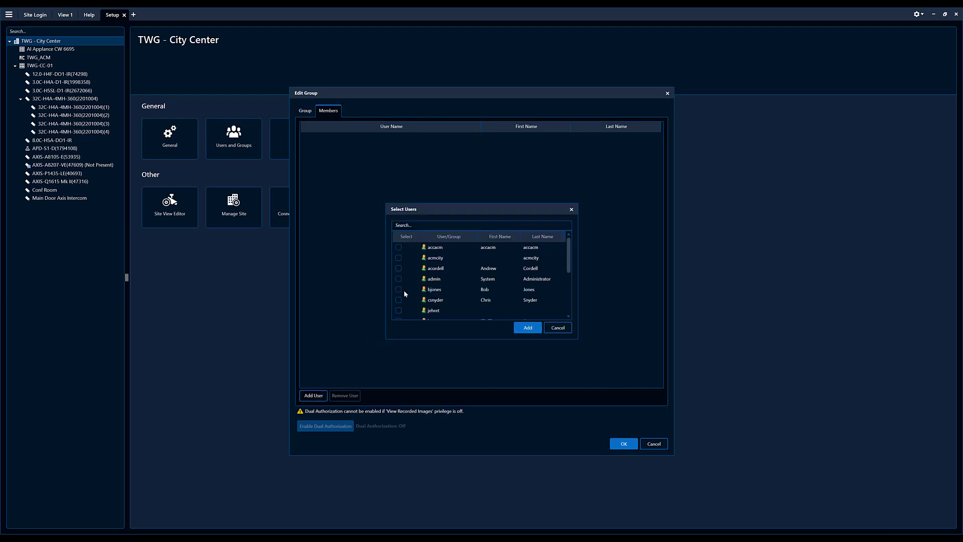
pyautogui.click(526, 328)
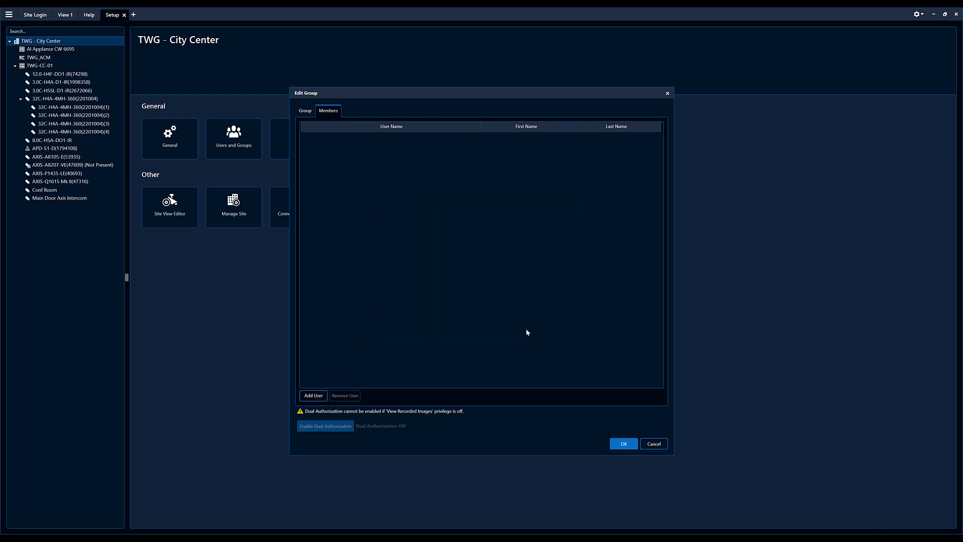
pyautogui.click(621, 445)
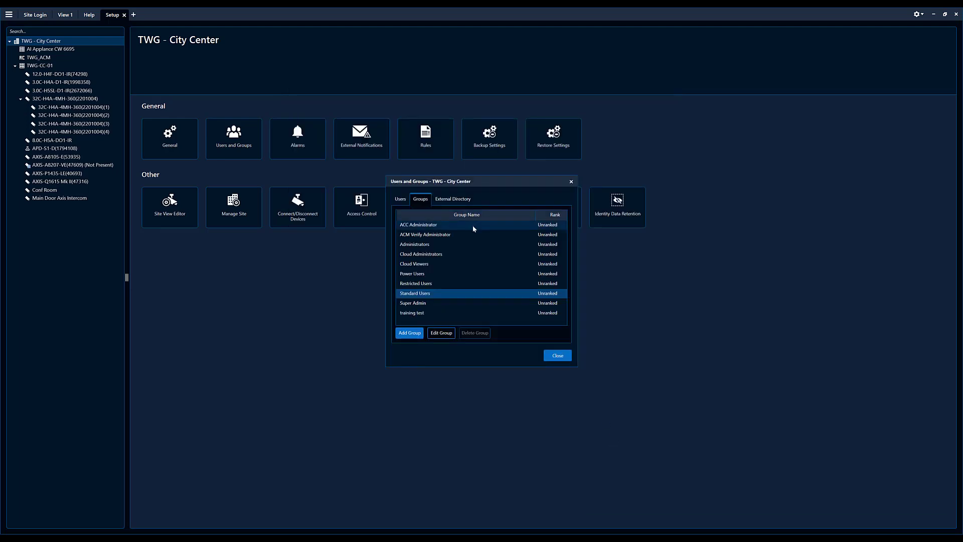
# Remove the demo user from the Standard Users group and save.
pyautogui.click(442, 333)
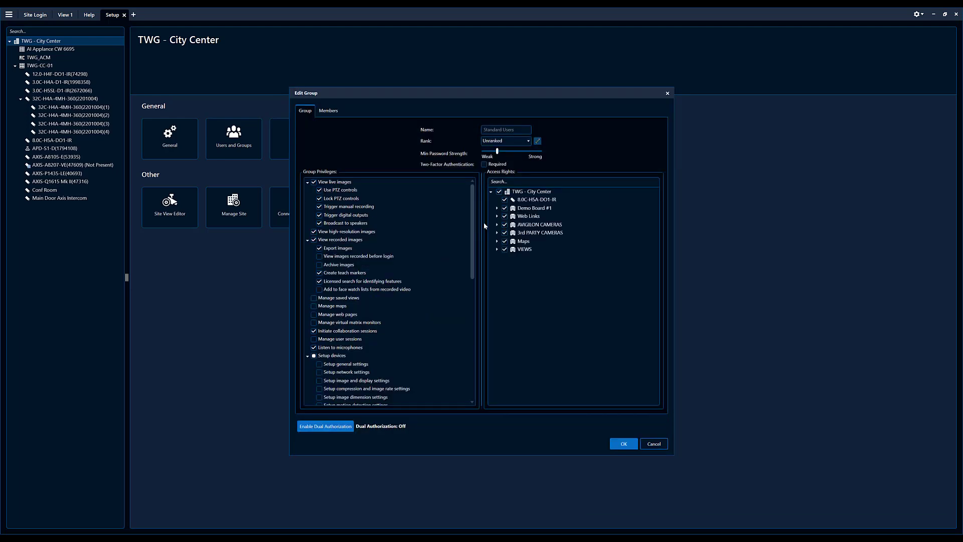
pyautogui.click(326, 111)
pyautogui.click(332, 135)
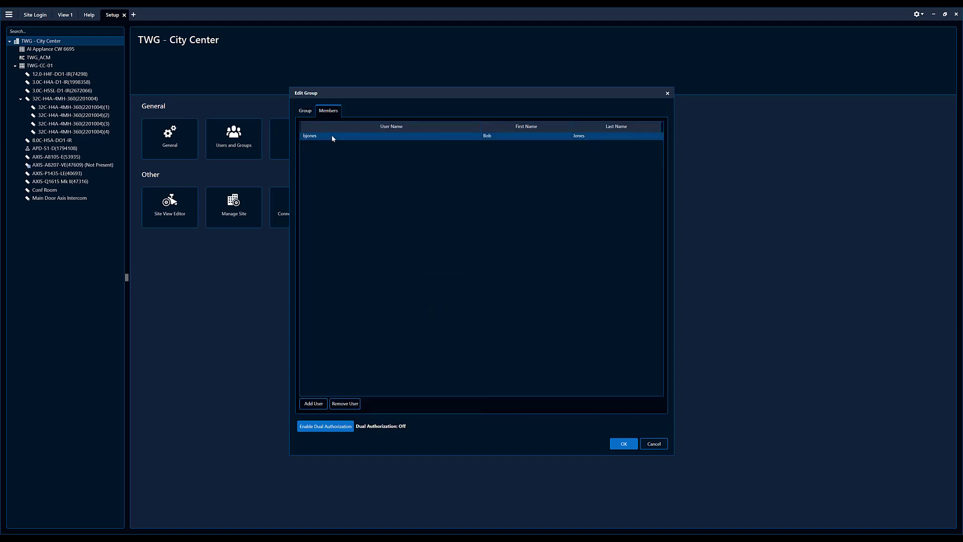
pyautogui.click(350, 404)
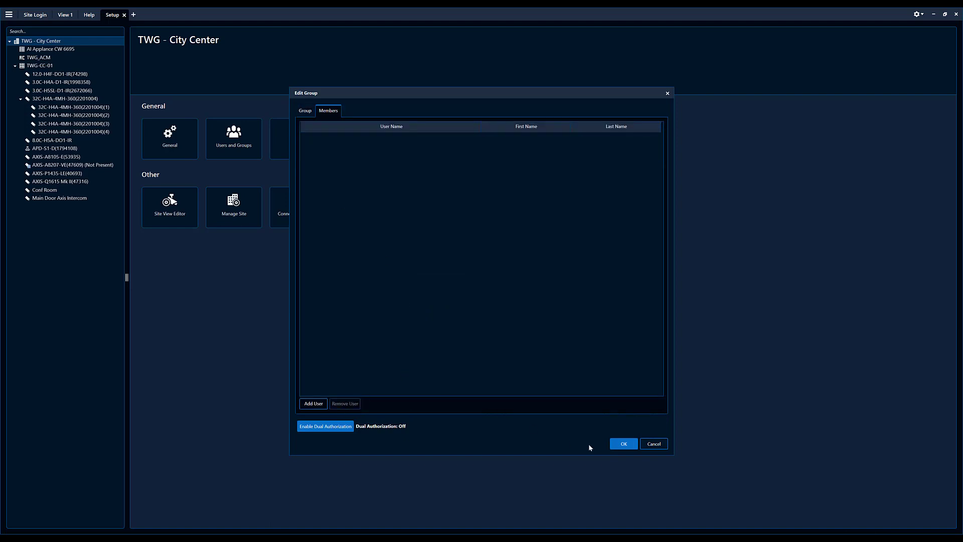
pyautogui.click(623, 443)
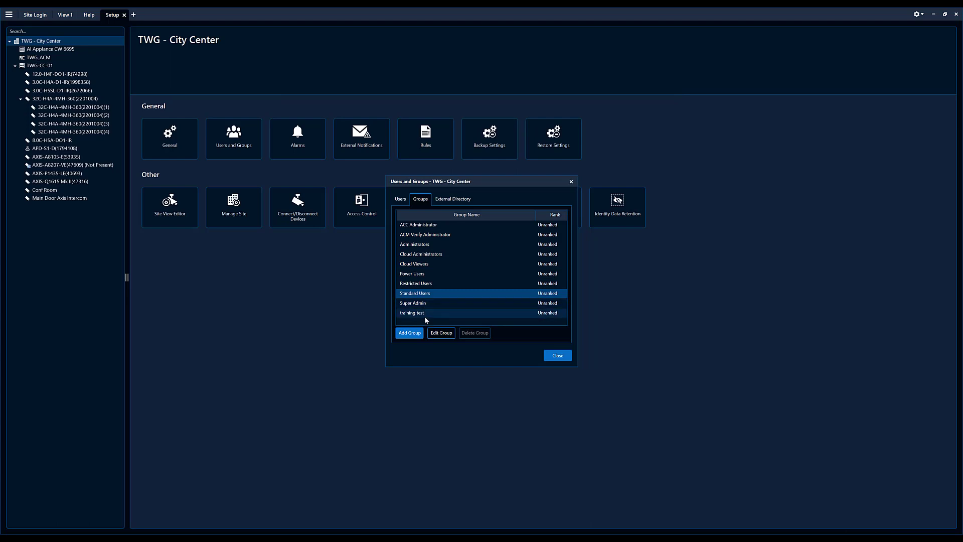
# Reopen training test to confirm the demo user is a member, then close it.
pyautogui.click(449, 313)
pyautogui.click(441, 332)
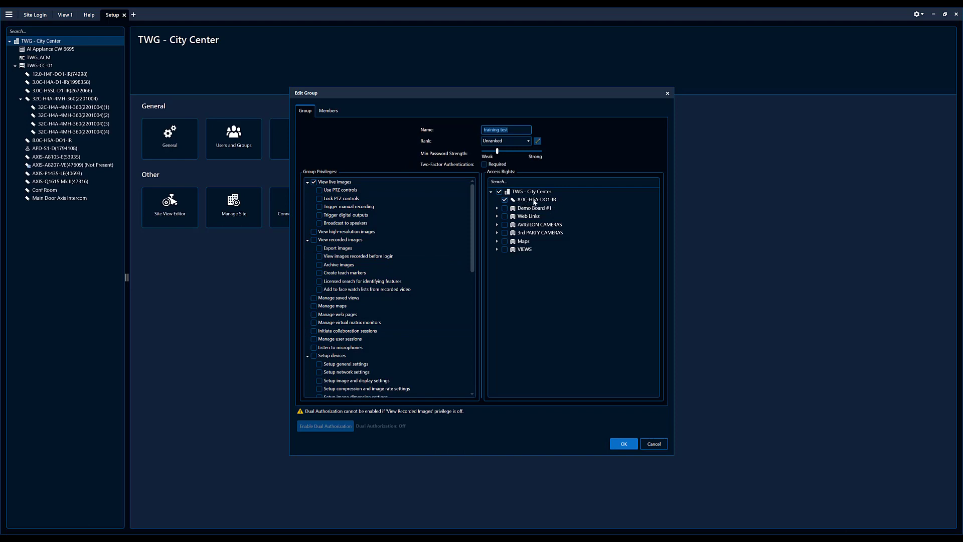
pyautogui.click(330, 111)
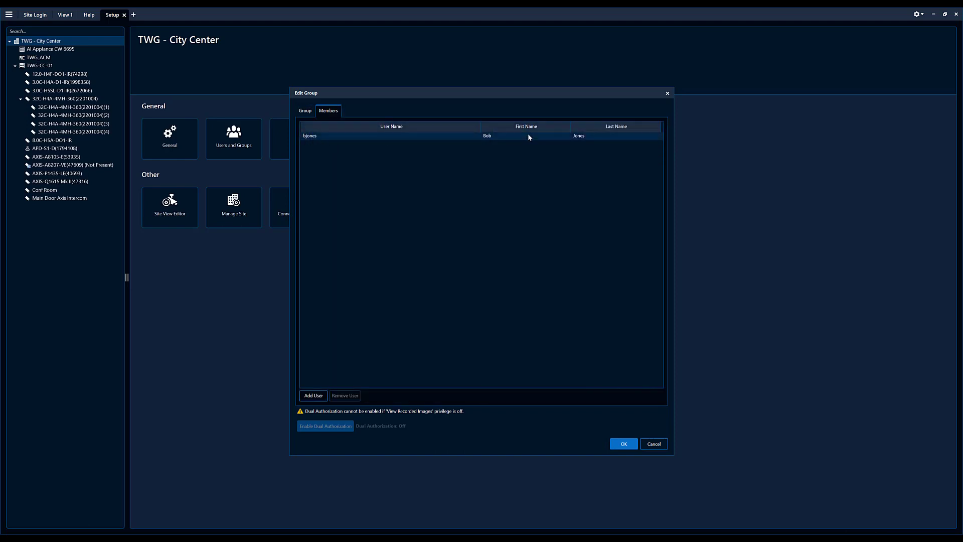
pyautogui.click(615, 445)
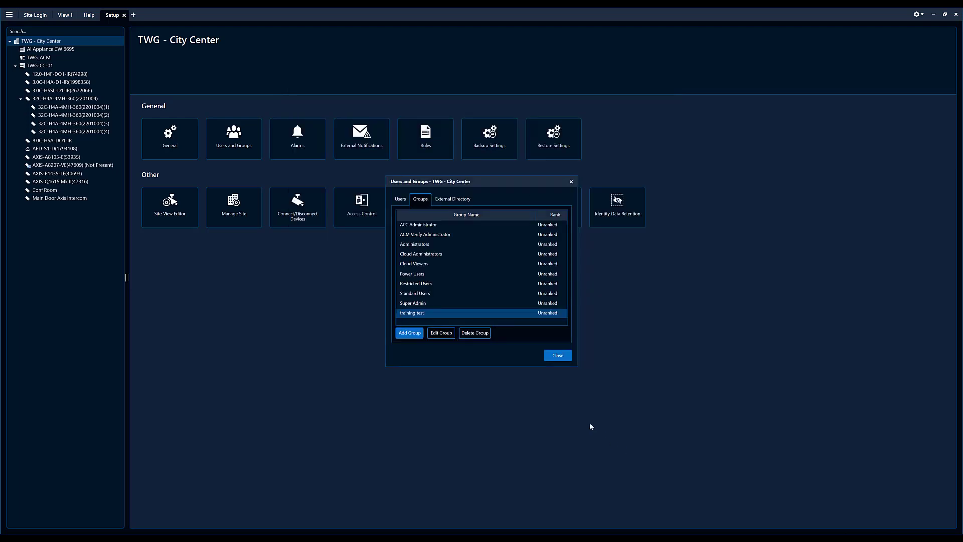
# Close Users and Groups and log in on Site Login with the demo user's username and password.
pyautogui.click(556, 355)
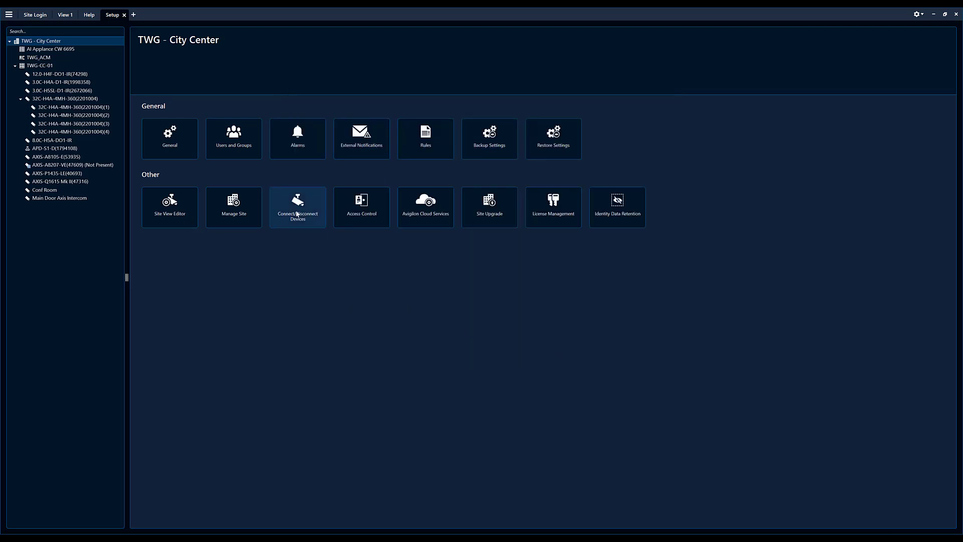
pyautogui.rightClick(56, 41)
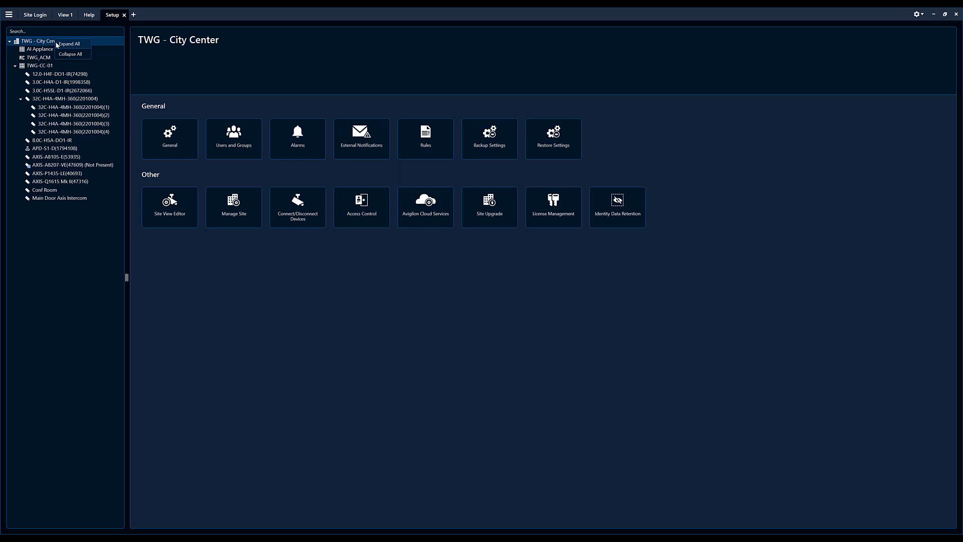
pyautogui.click(36, 15)
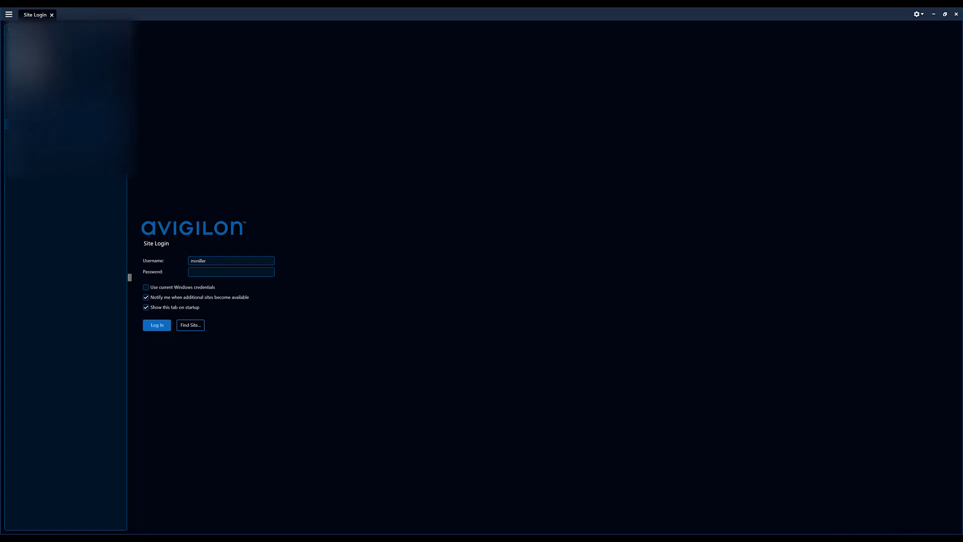
pyautogui.write('bjones')
pyautogui.press('Tab')
pyautogui.write('••')
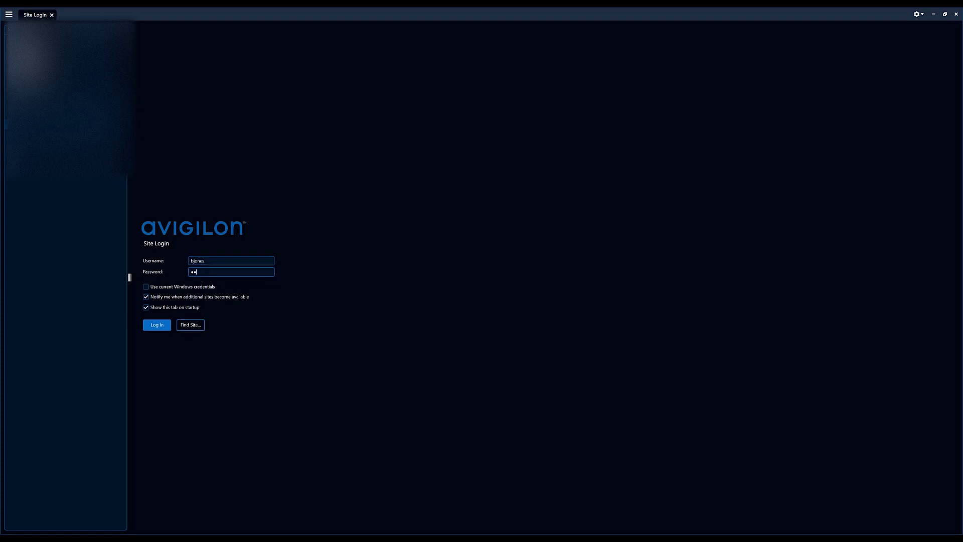
pyautogui.write('•••••')
pyautogui.click(155, 326)
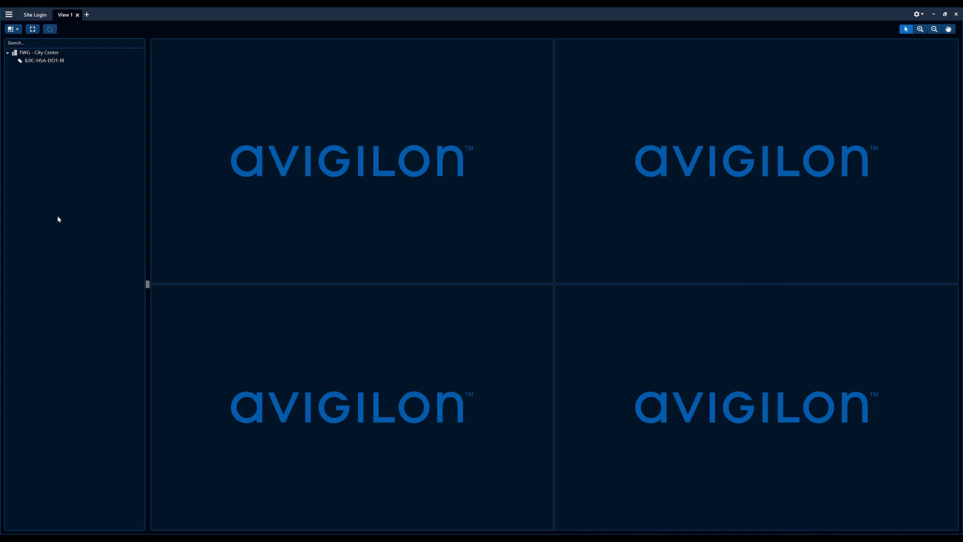
# Play camera 8.0C-H5A-DO1-IR live in View 1, check its right-click options, then open Focus of Attention.
pyautogui.moveTo(48, 60); pyautogui.dragTo(243, 101)
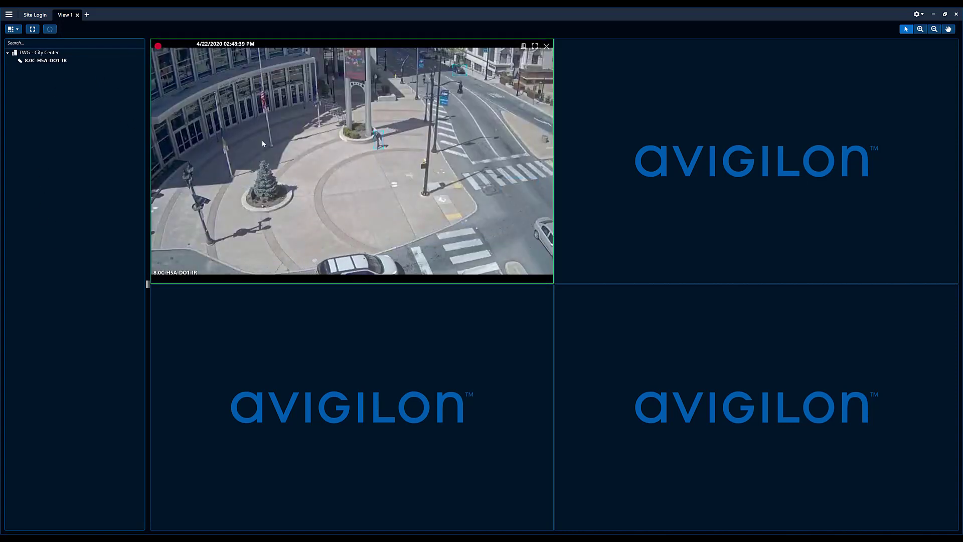
pyautogui.rightClick(290, 136)
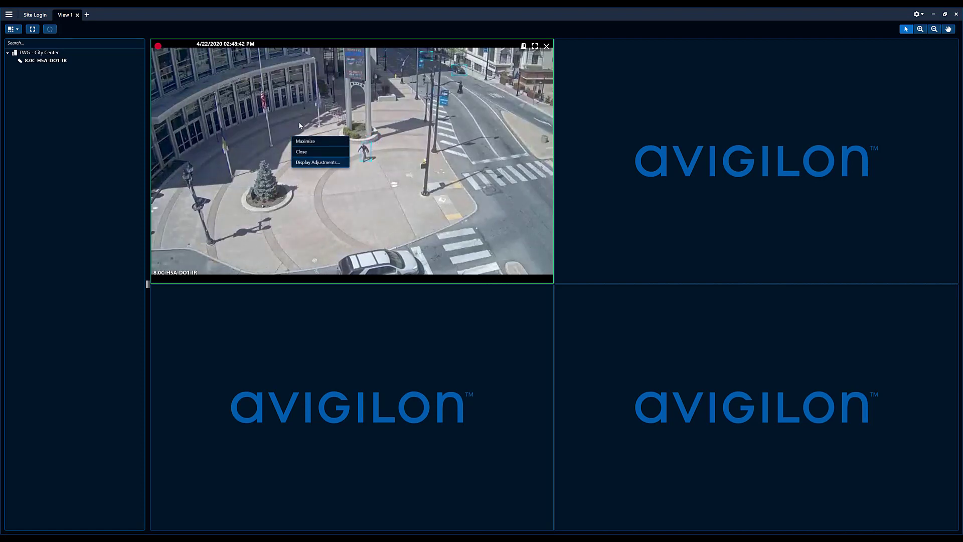
pyautogui.click(68, 33)
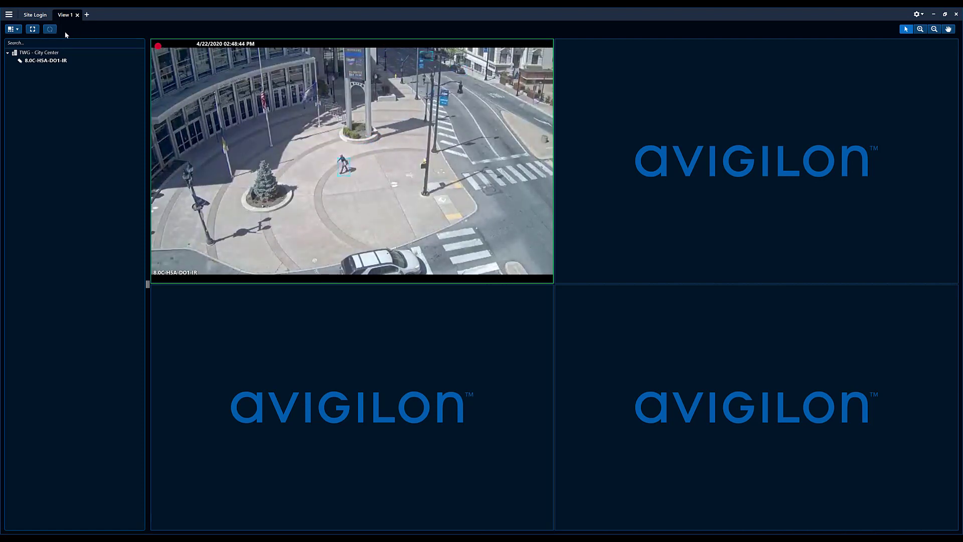
pyautogui.click(7, 17)
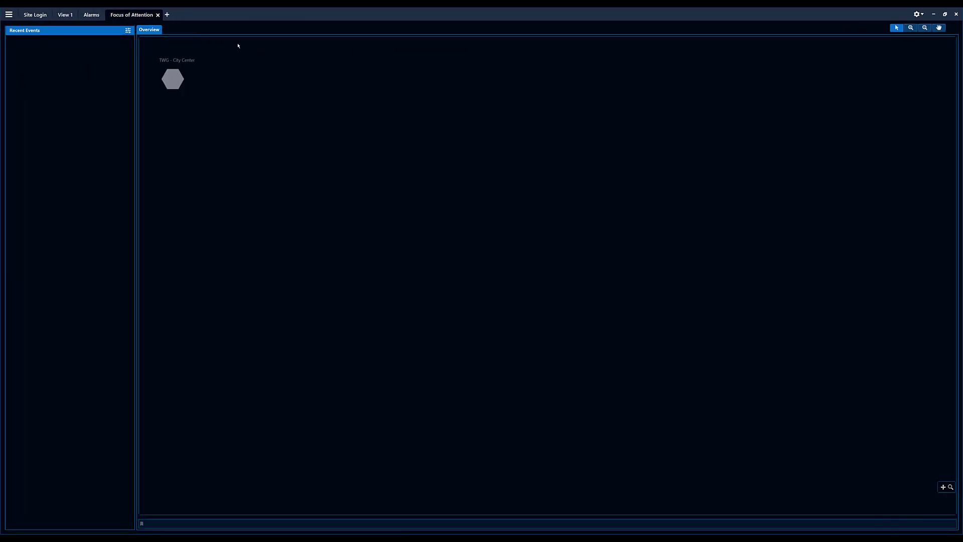
pyautogui.moveTo(182, 74)
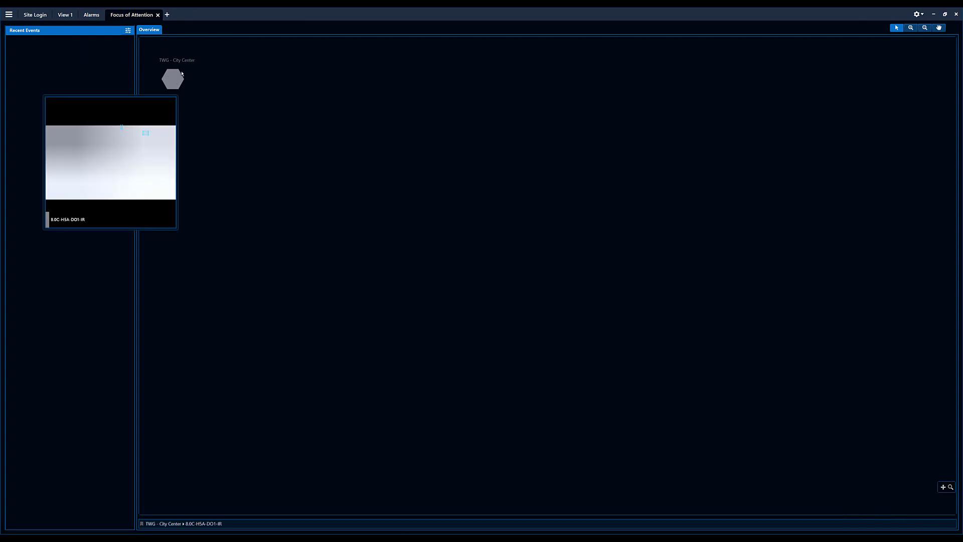